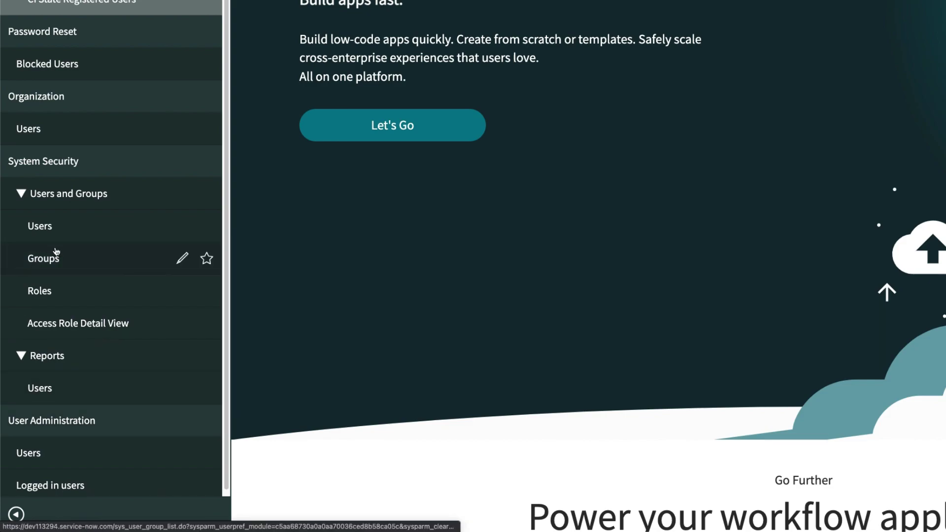
Open the Users list under System Security > Users and Groups.
left_click(41, 230)
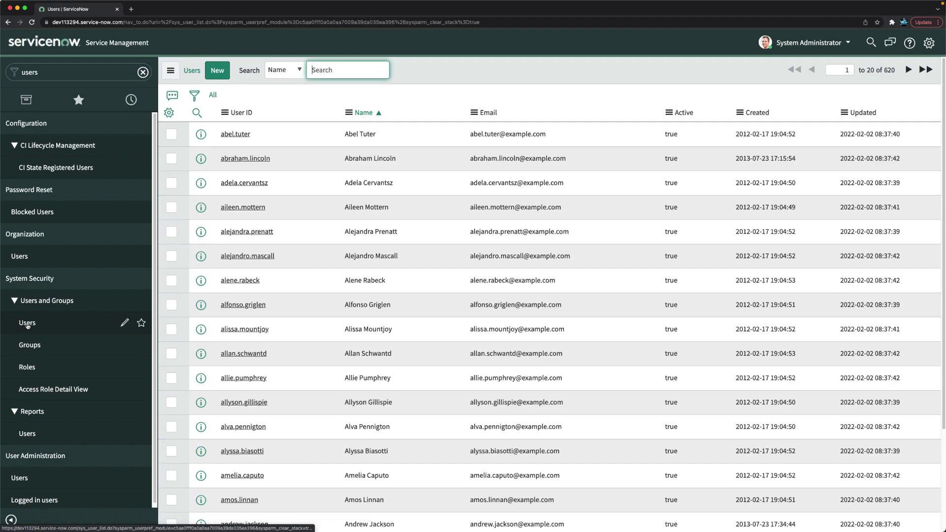
Start a blank new user record from the Users list.
left_click(217, 72)
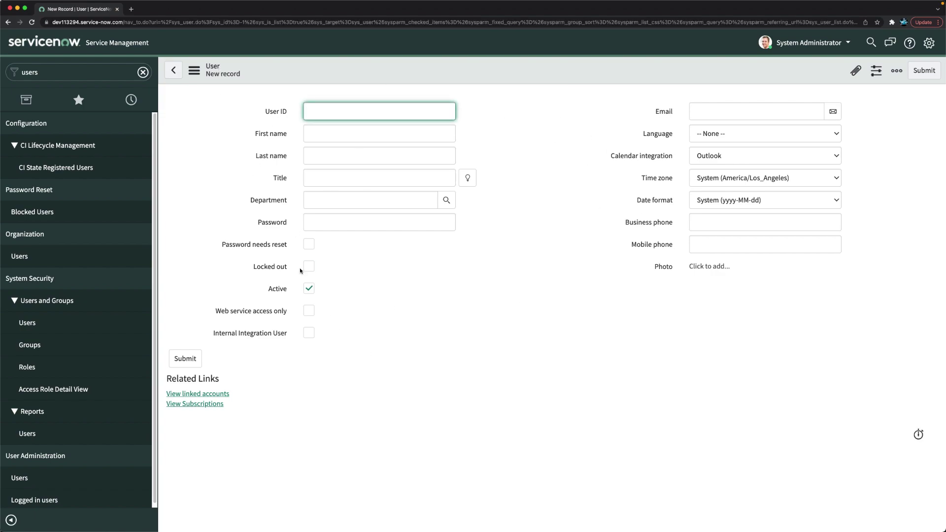
Enter user ID mock.itil, first name Mock, last name ITIL and title Mock ITIL.
left_click(338, 106)
type("mock.itil")
left_click(340, 133)
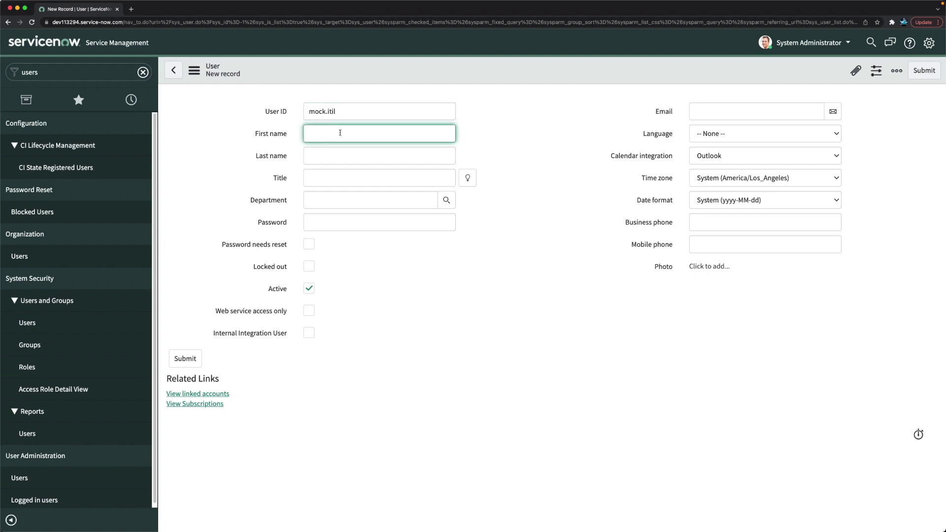
type("Mock")
key("Tab")
type("ITIL")
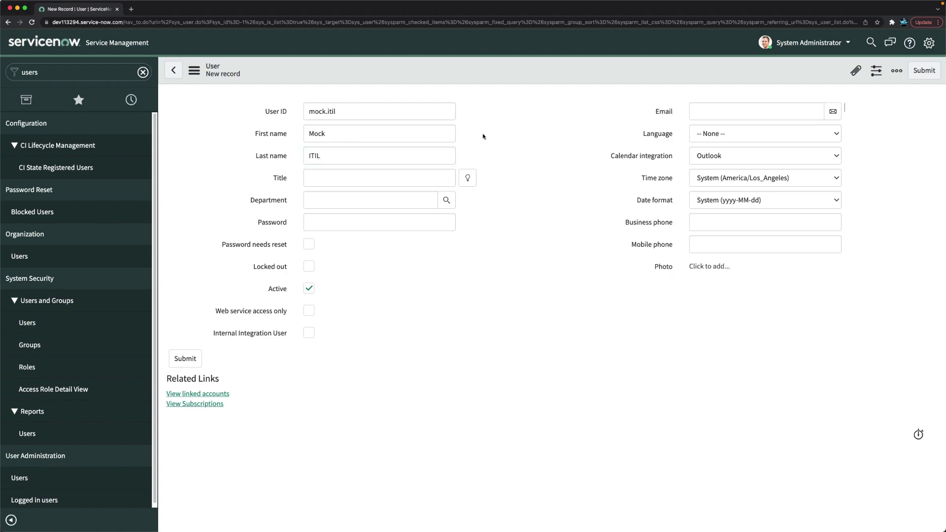
left_click(311, 179)
type("Mock ITIL")
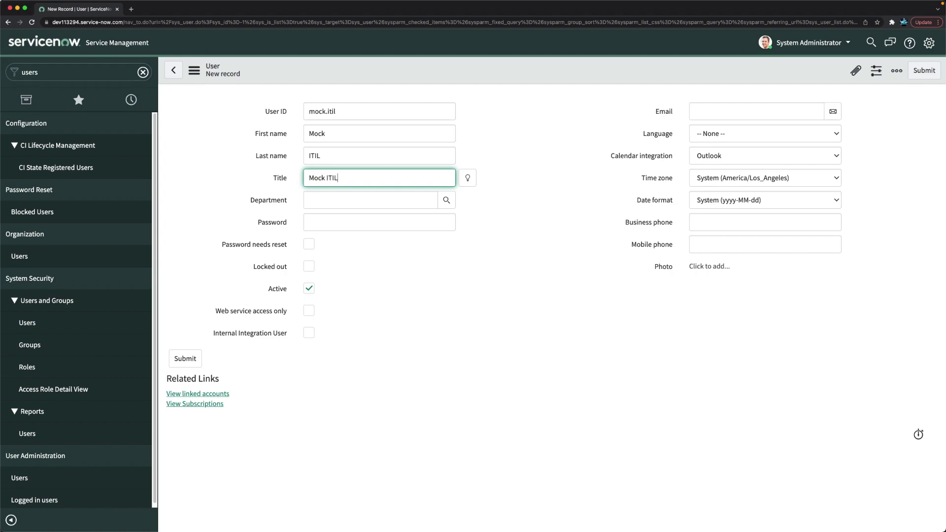
Leave the email empty and save the Mock ITIL user record.
left_click(534, 162)
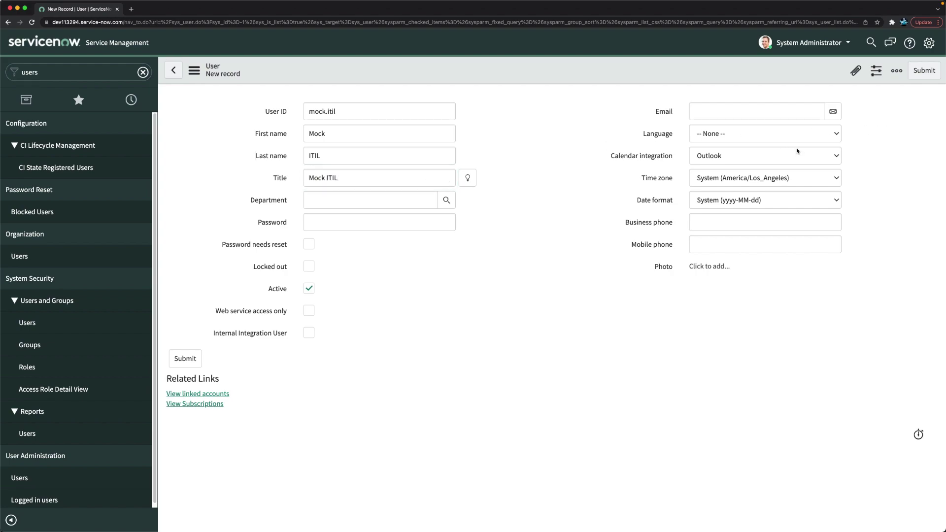
left_click(708, 110)
left_click(442, 252)
right_click(499, 74)
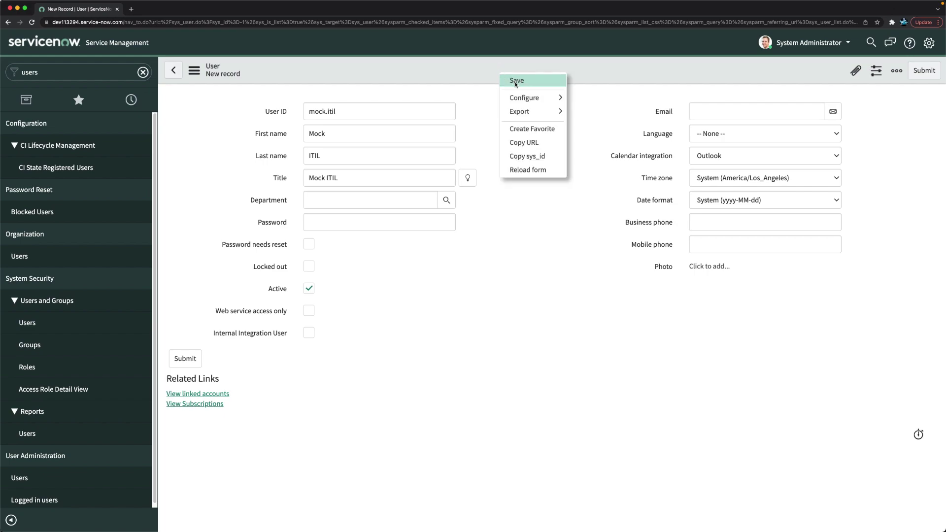
left_click(515, 81)
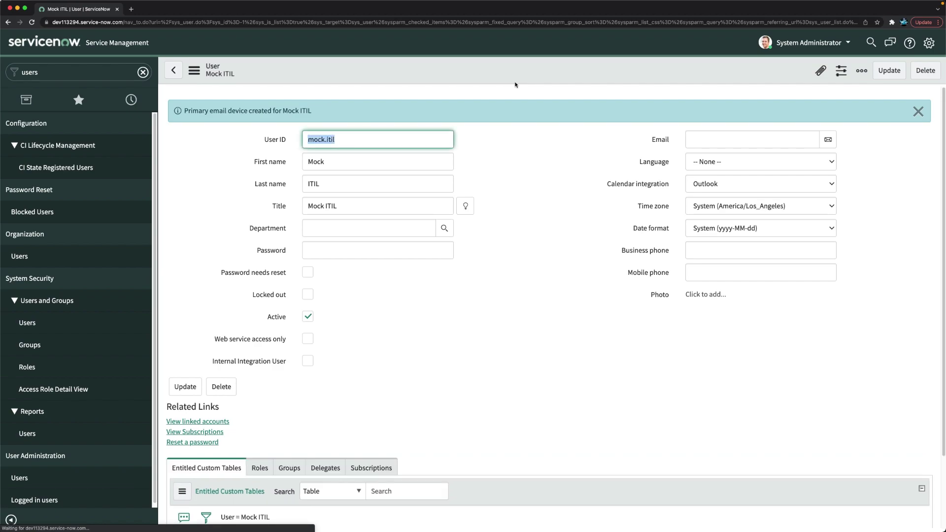
Change the user ID to mock.servicedesk and the last name to ServiceDesk.
left_click(350, 141)
key("BackSpace")
key("BackSpace")
key("BackSpace")
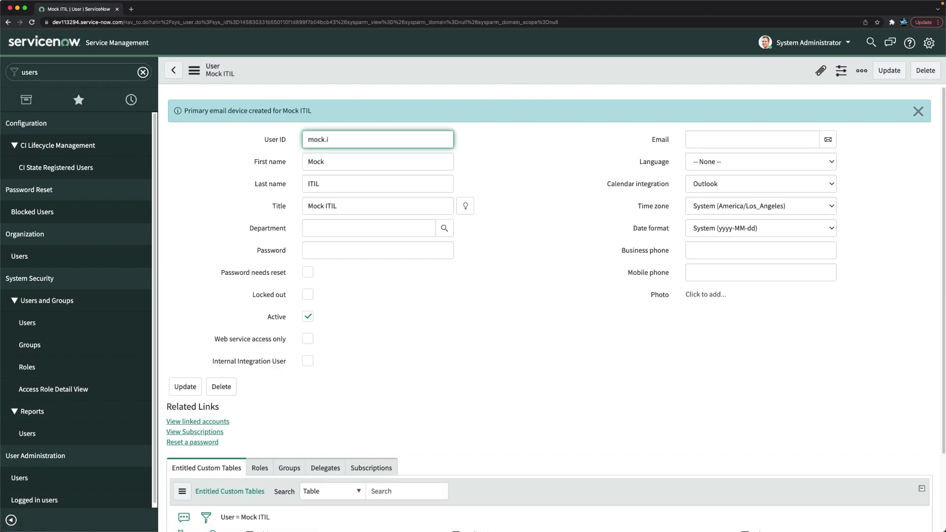
type("servu")
key("BackSpace")
type("icedesk")
key("Tab")
left_click(332, 185)
key("BackSpace")
key("BackSpace")
key("BackSpace")
key("BackSpace")
type("ServiceDesk")
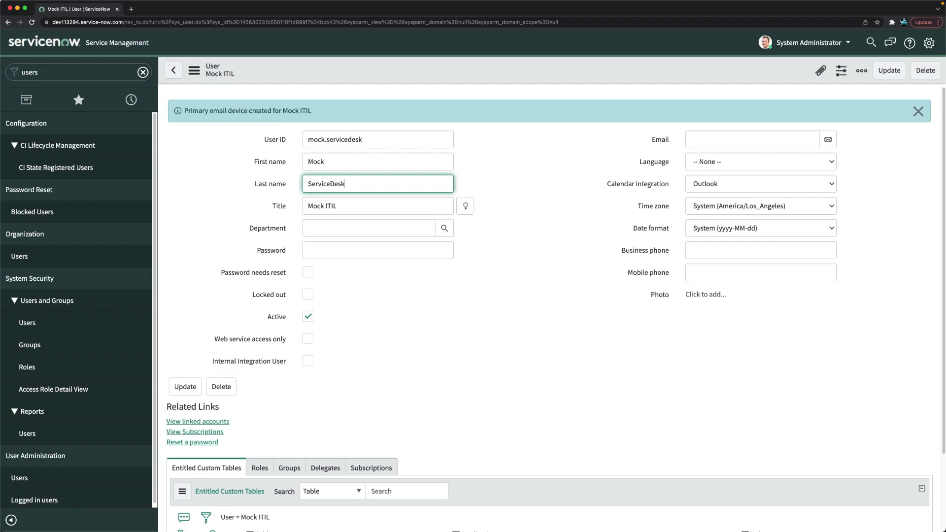
Set the title to Mock ServiceDesk and insert the form as a new user.
left_click(371, 204)
key("BackSpace")
key("BackSpace")
key("BackSpace")
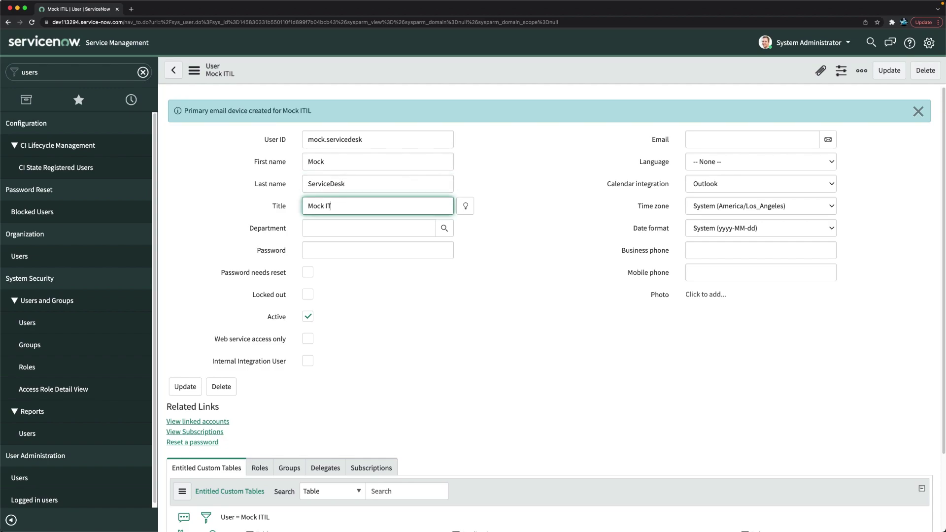
key("BackSpace")
type("ServiceDesk")
left_click(523, 180)
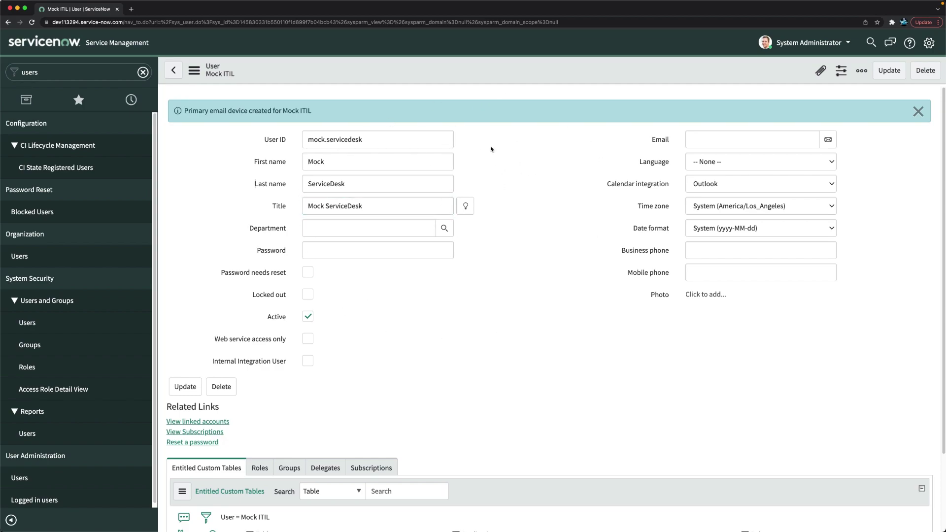
right_click(487, 70)
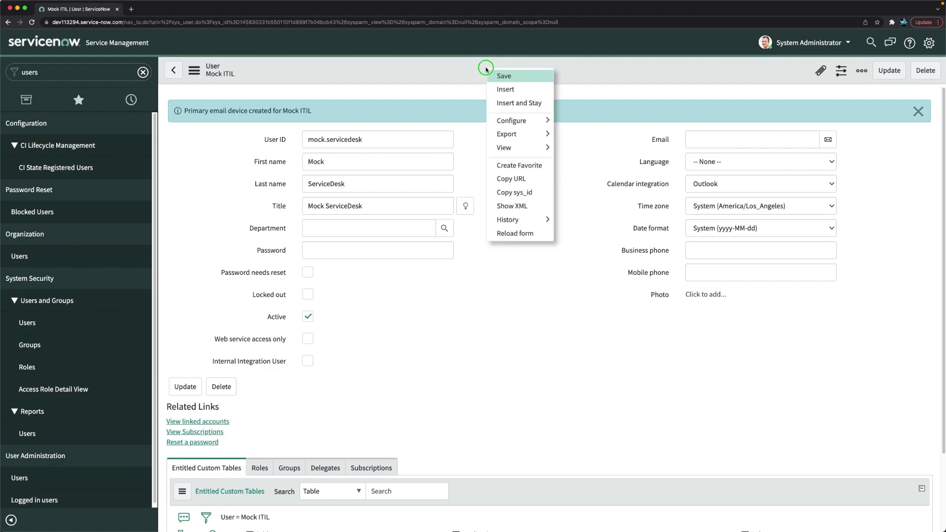
left_click(516, 103)
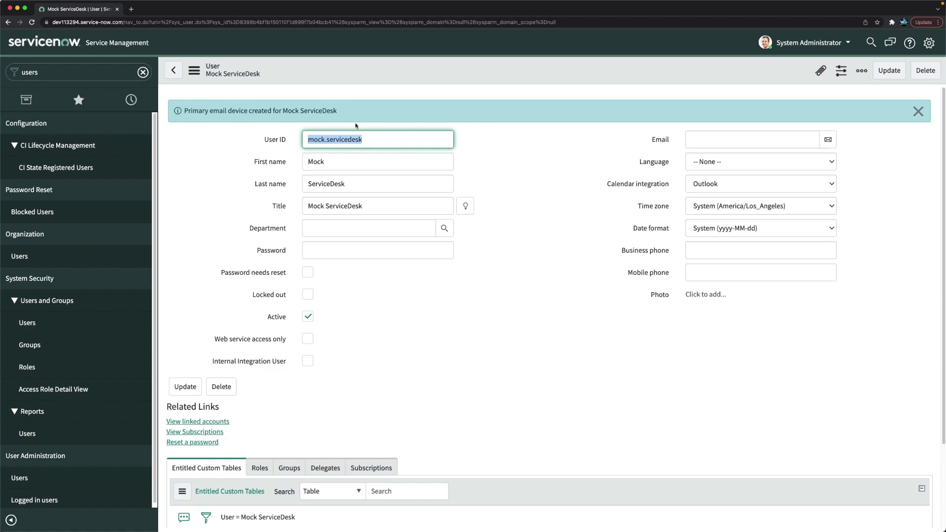
left_click(497, 157)
Change the user ID to mock.selfservice and the last name to SelfService.
left_click(380, 144)
key("BackSpace")
key("BackSpace")
key("BackSpace")
key("BackSpace")
key("BackSpace")
key("BackSpace")
key("BackSpace")
key("BackSpace")
key("BackSpace")
key("BackSpace")
key("BackSpace")
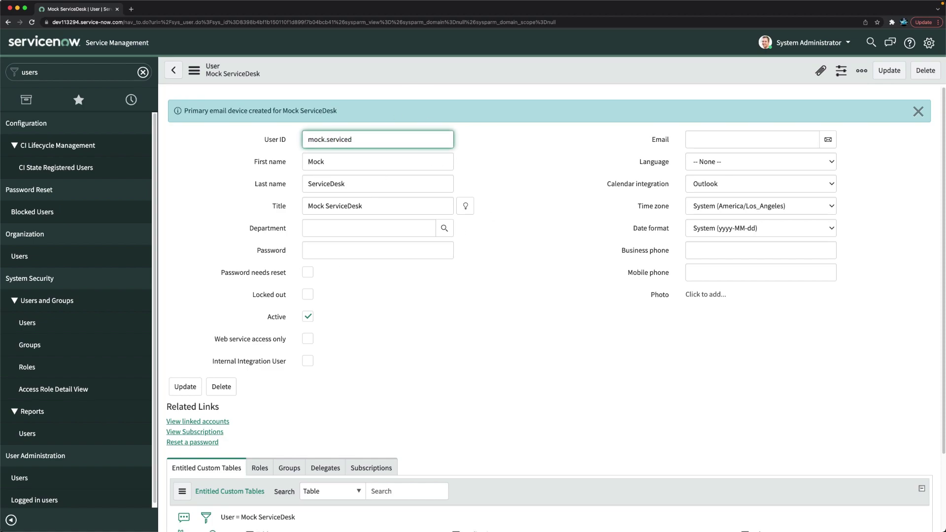
type("selfservice")
double_click(349, 190)
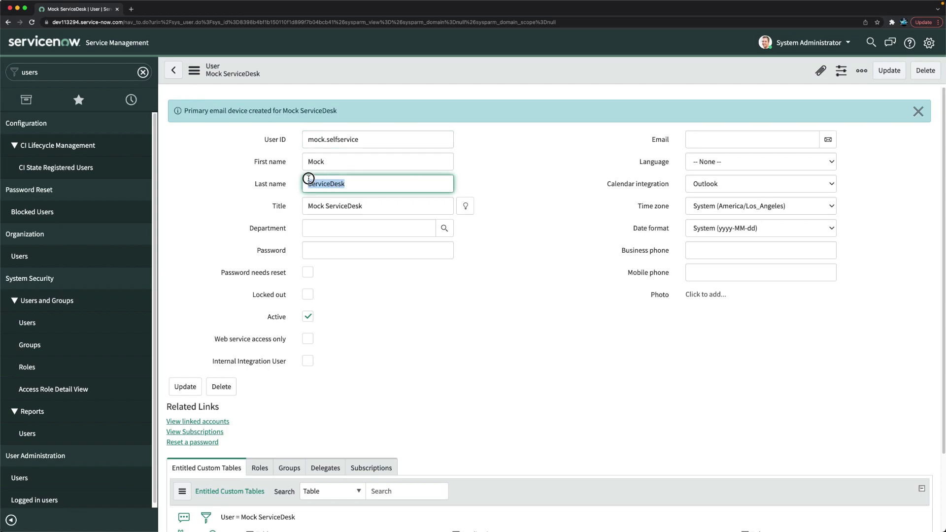
key("Right")
key("BackSpace")
key("BackSpace")
key("BackSpace")
key("BackSpace")
type("Self")
Set the title to Mock SelfService and insert the form as a new user.
left_click(357, 206)
key("BackSpace")
key("BackSpace")
key("BackSpace")
key("BackSpace")
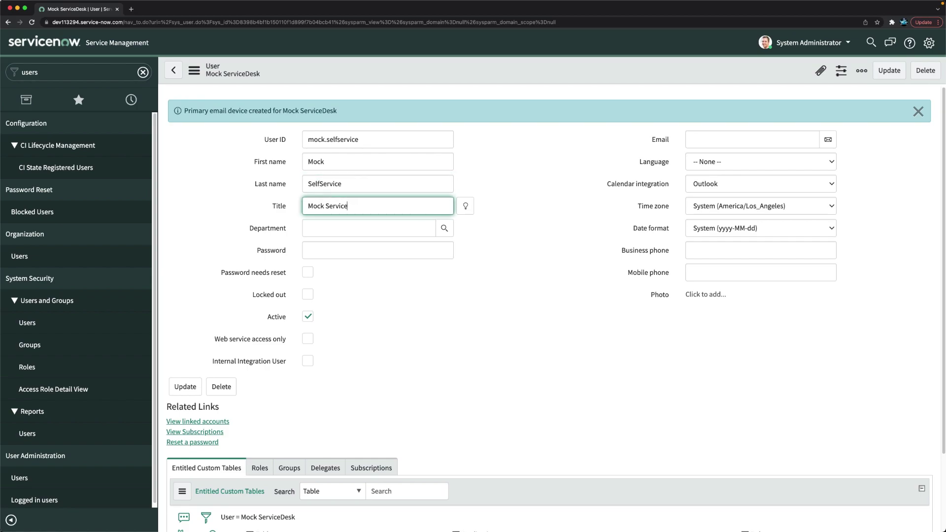
type("Self")
left_click(550, 163)
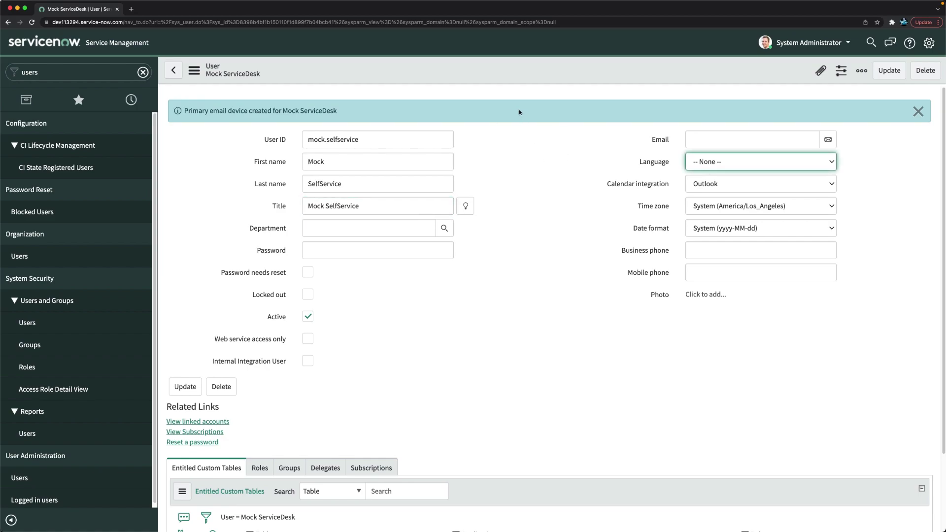
right_click(504, 75)
left_click(530, 108)
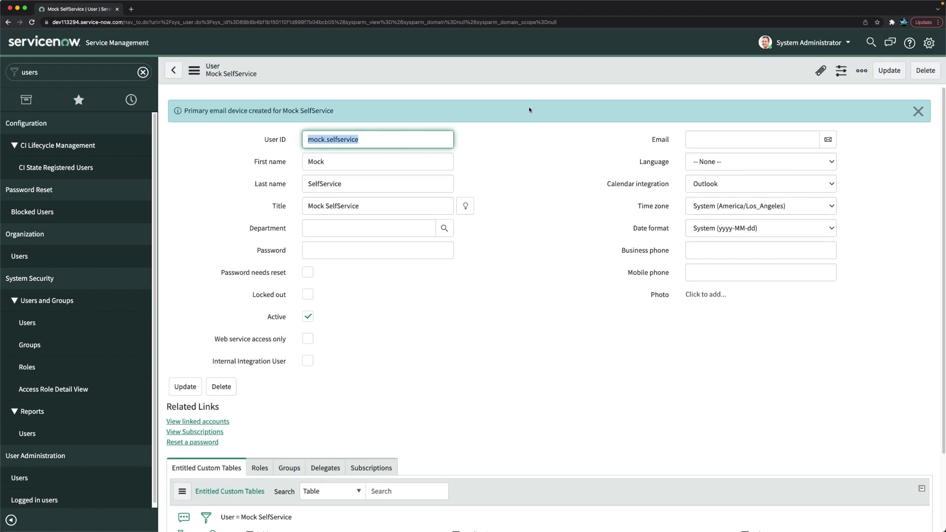
Change the user ID to mock.itilmanager and the last name to ITIL Manager.
left_click(363, 144)
key("BackSpace")
key("BackSpace")
key("BackSpace")
key("BackSpace")
key("BackSpace")
key("BackSpace")
key("BackSpace")
key("BackSpace")
key("BackSpace")
key("BackSpace")
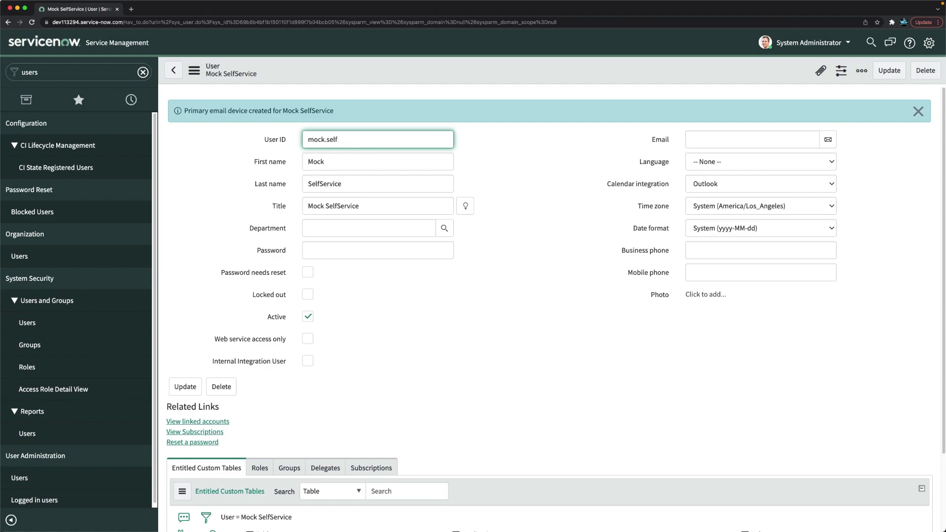
type("itilmanager")
left_click(358, 179)
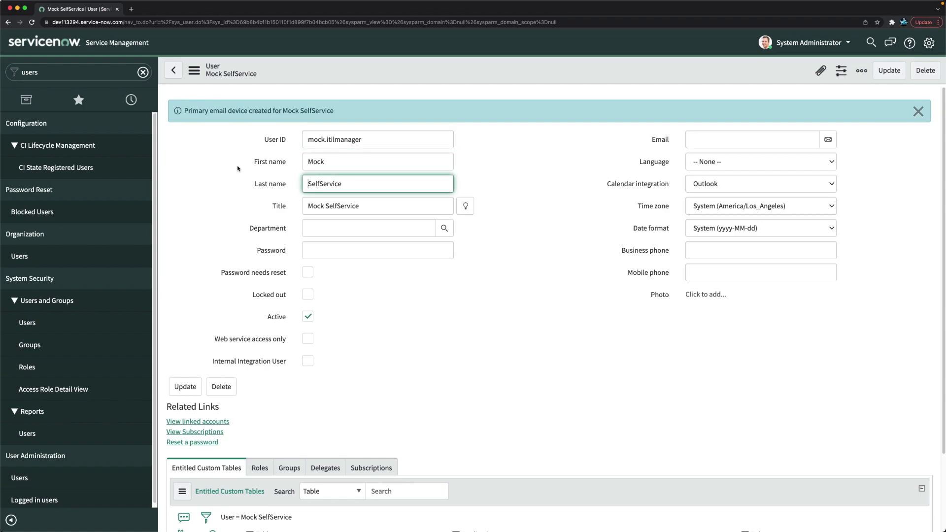
key("Delete")
key("Delete")
key("Delete")
key("Delete")
key("Delete")
key("Delete")
key("Delete")
key("Delete")
key("Delete")
key("Delete")
key("Delete")
type("ITIL manager")
key("BackSpace")
type("M")
Set the title to Mock ITIL Manager and insert the form as a new user.
left_click(393, 208)
key("BackSpace")
key("BackSpace")
key("BackSpace")
key("BackSpace")
key("BackSpace")
key("BackSpace")
key("BackSpace")
key("BackSpace")
key("BackSpace")
key("BackSpace")
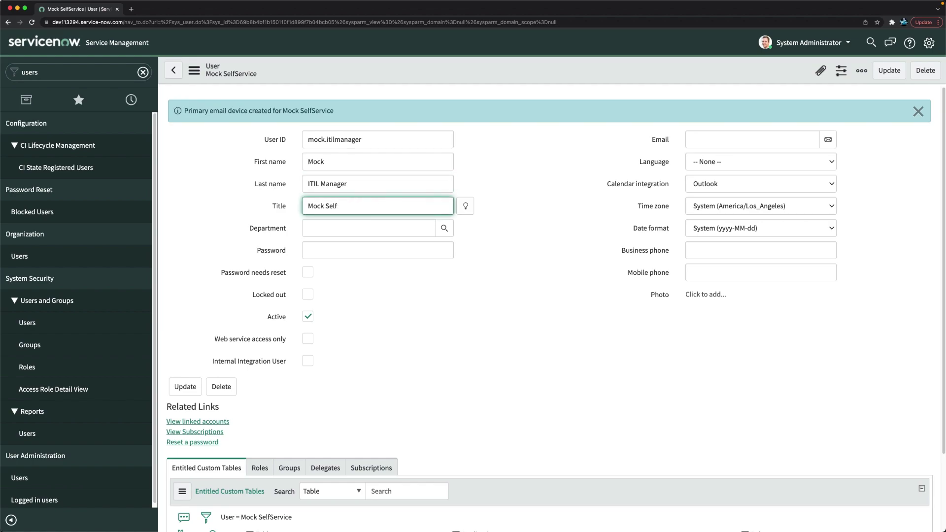
type("ITIL Manager")
left_click(501, 162)
right_click(483, 72)
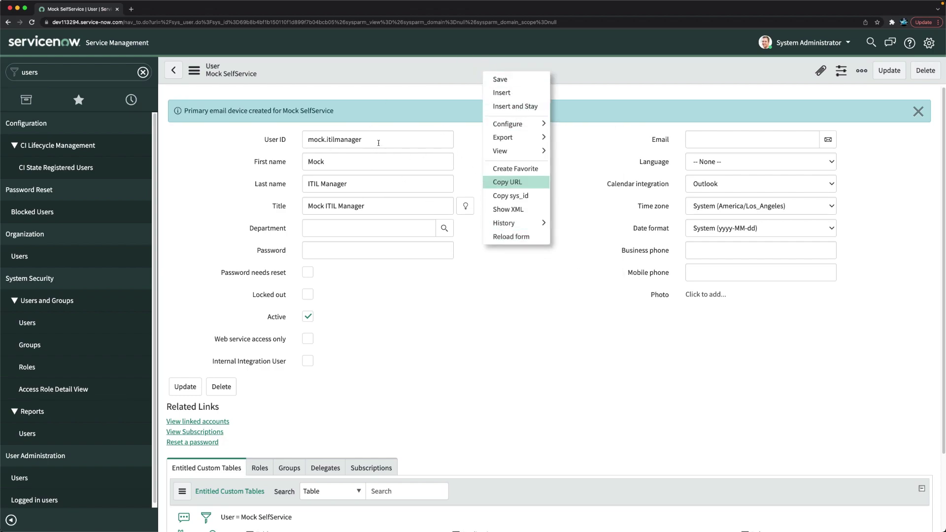
key("Up")
key("Up")
key("Up")
key("Up")
key("Up")
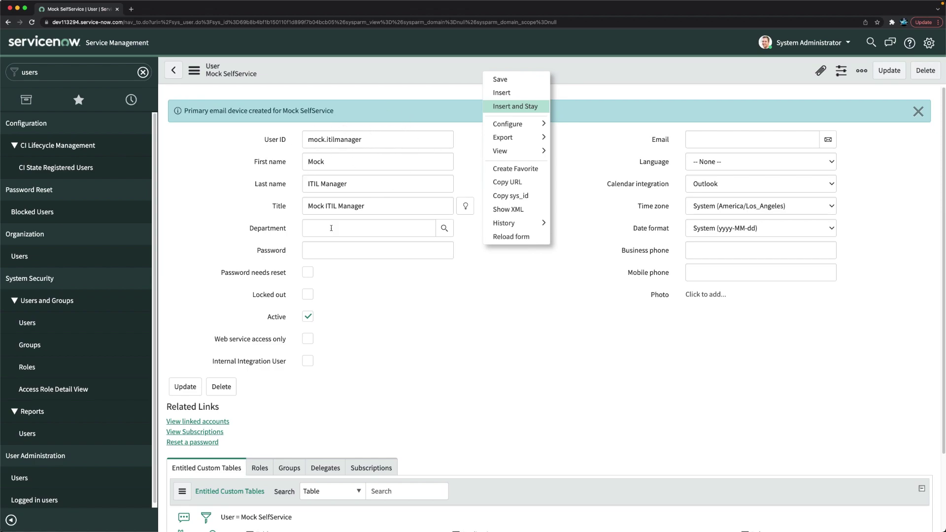
left_click(519, 108)
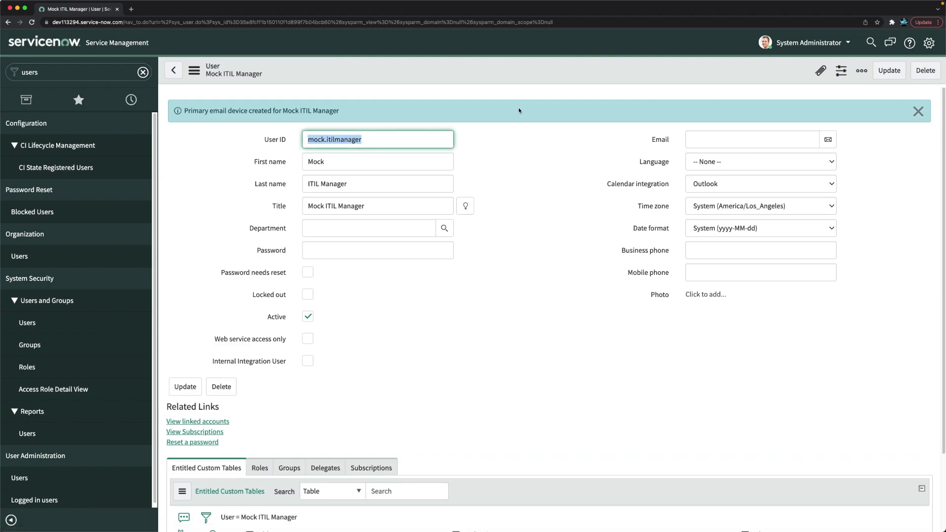
left_click(28, 324)
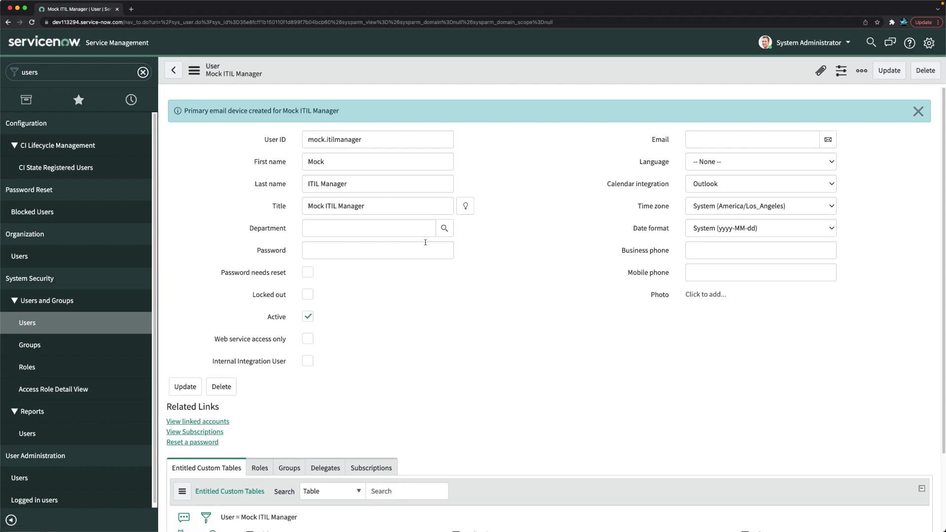
Sort the Users list by Updated, newest first, and open the mock.itilmanager record.
left_click(29, 323)
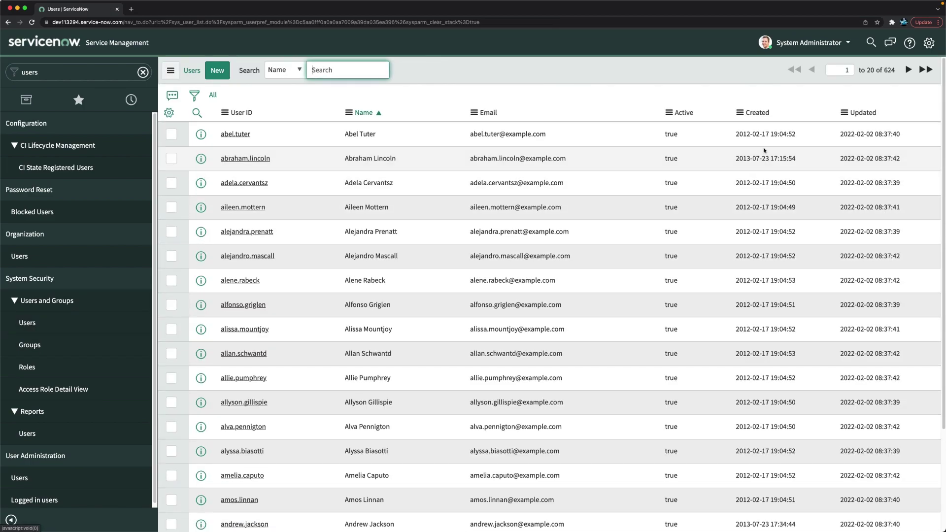
left_click(876, 114)
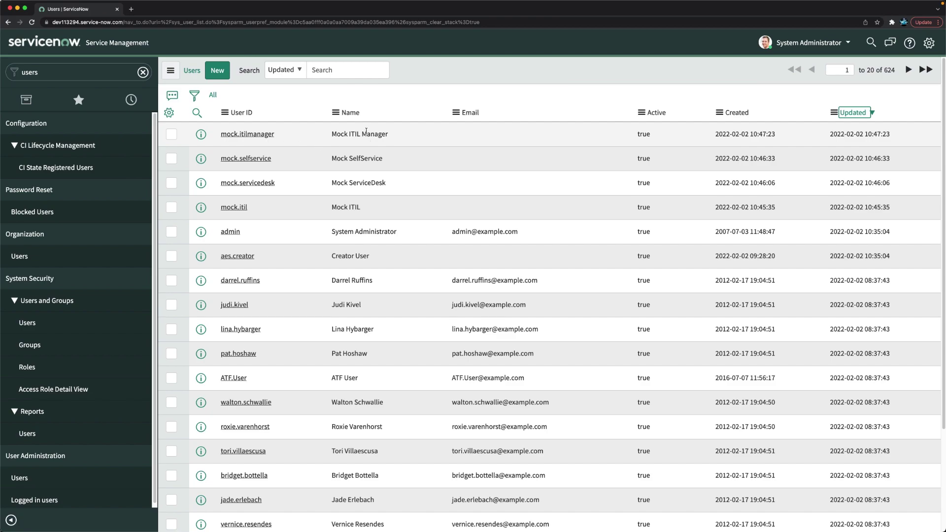
left_click(242, 135)
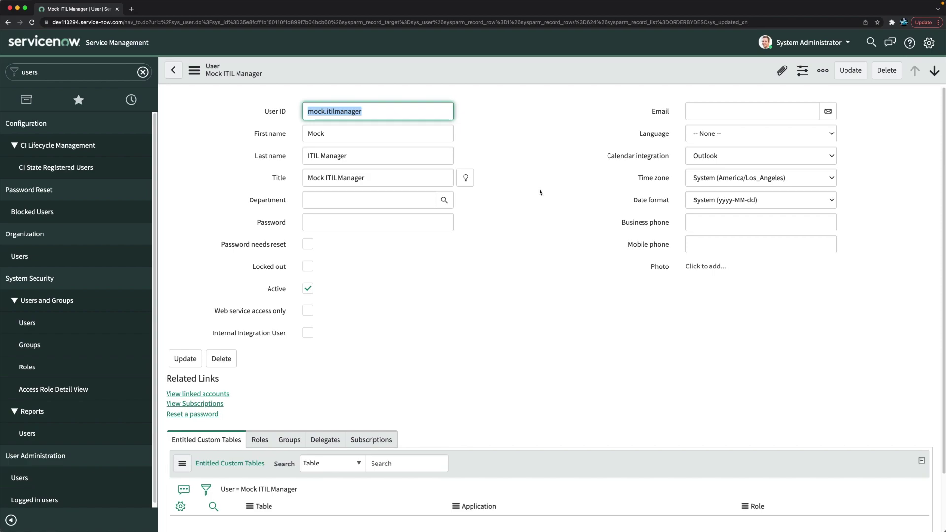
Reopen the Users list from the navigator, showing the four mock users first.
left_click(26, 325)
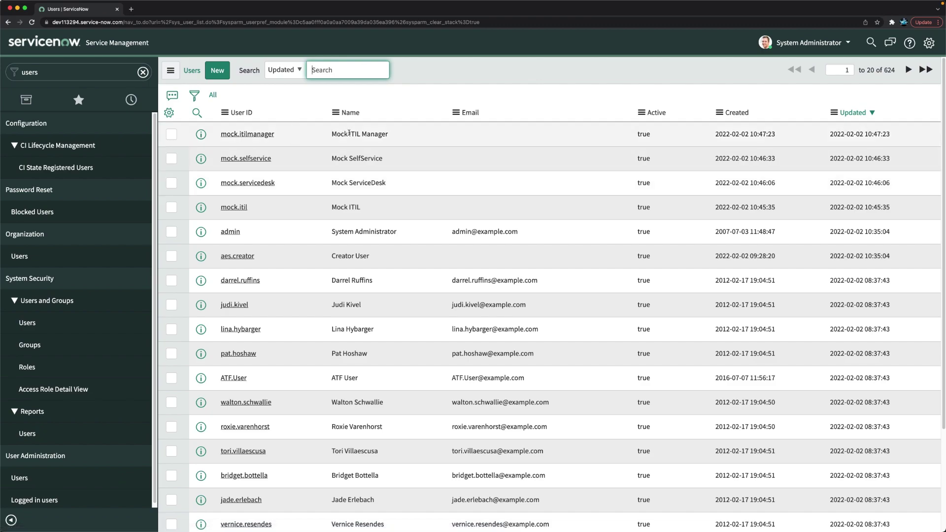
Add the itil role to mock.itil through the Roles edit list, save, and return to Users.
left_click(235, 208)
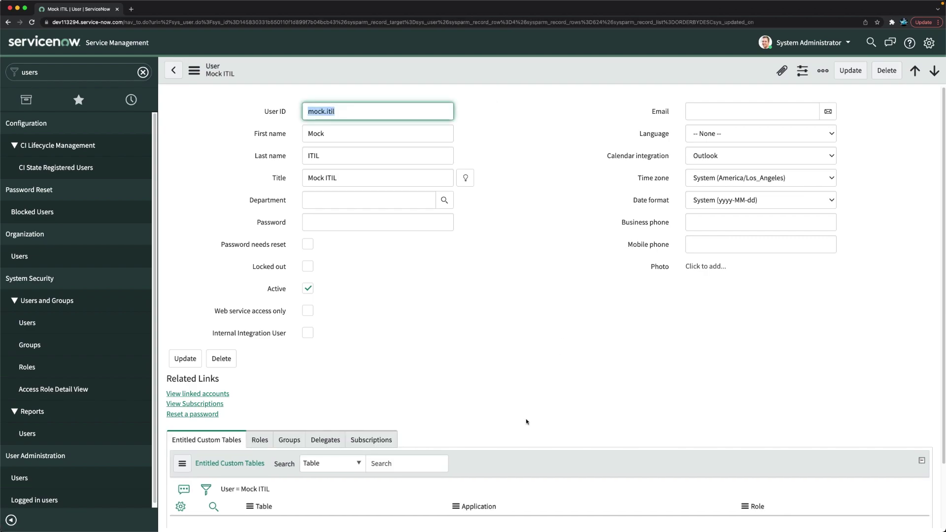
scroll(539, 400, "down", 3)
left_click(262, 377)
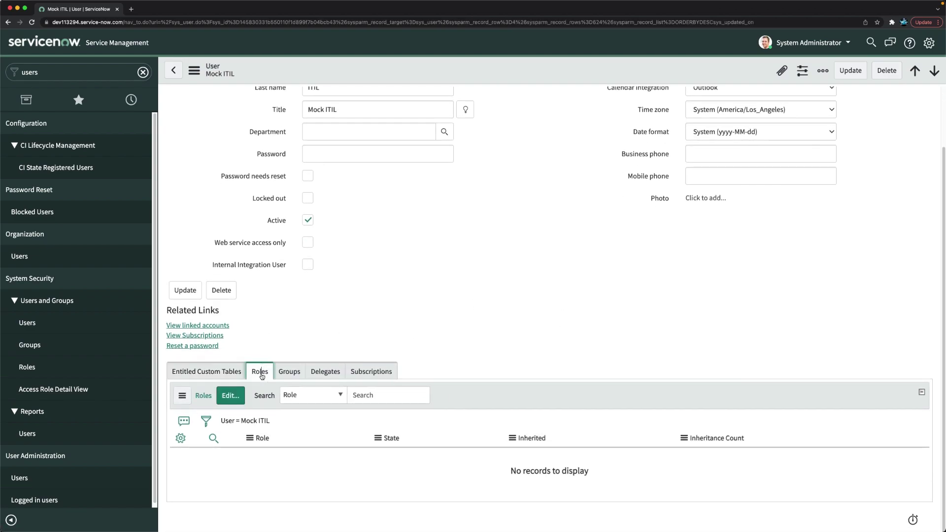
left_click(232, 397)
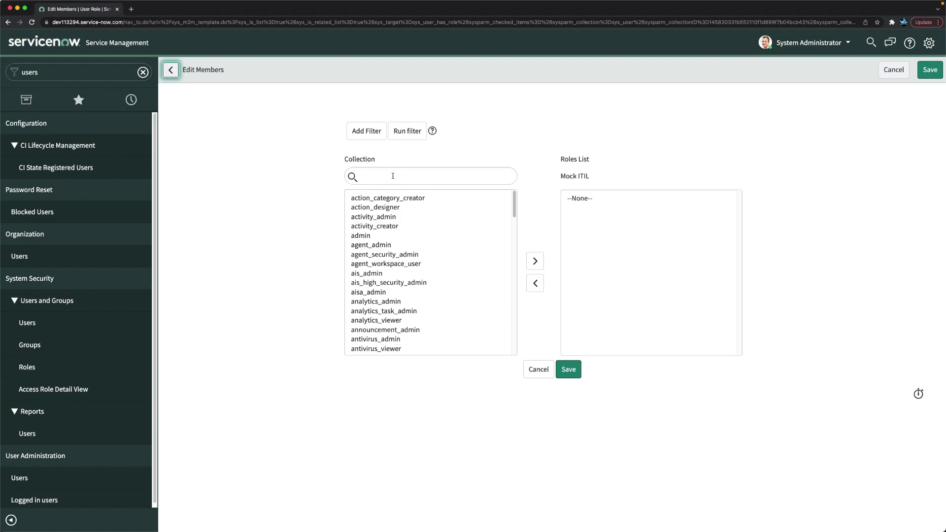
left_click(391, 205)
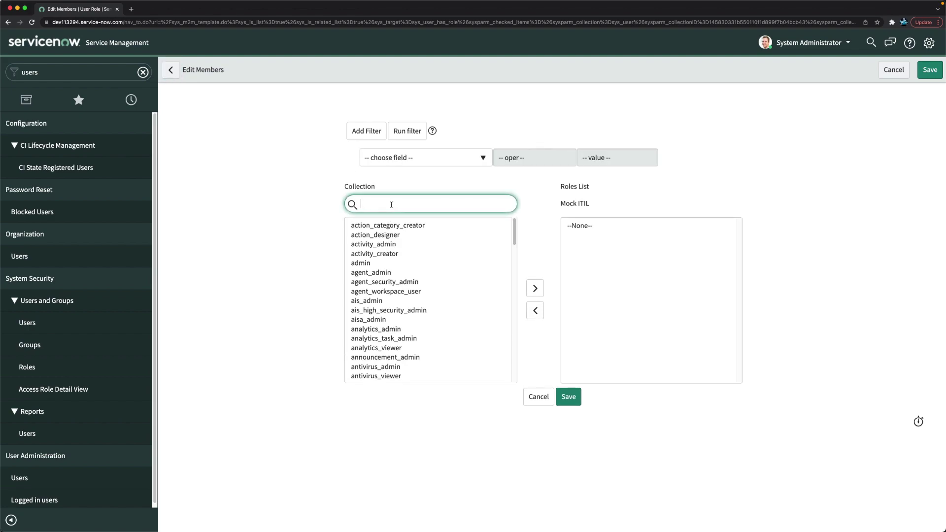
type("itil")
double_click(365, 226)
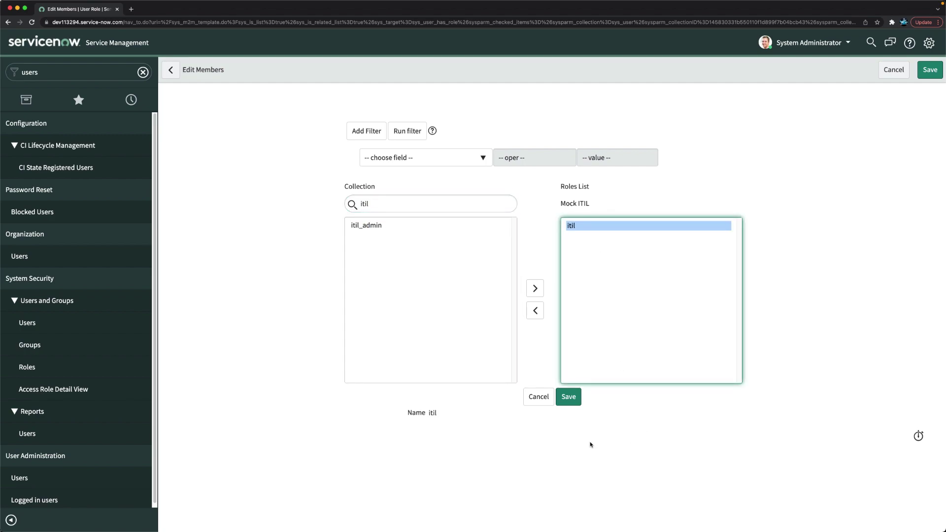
left_click(566, 398)
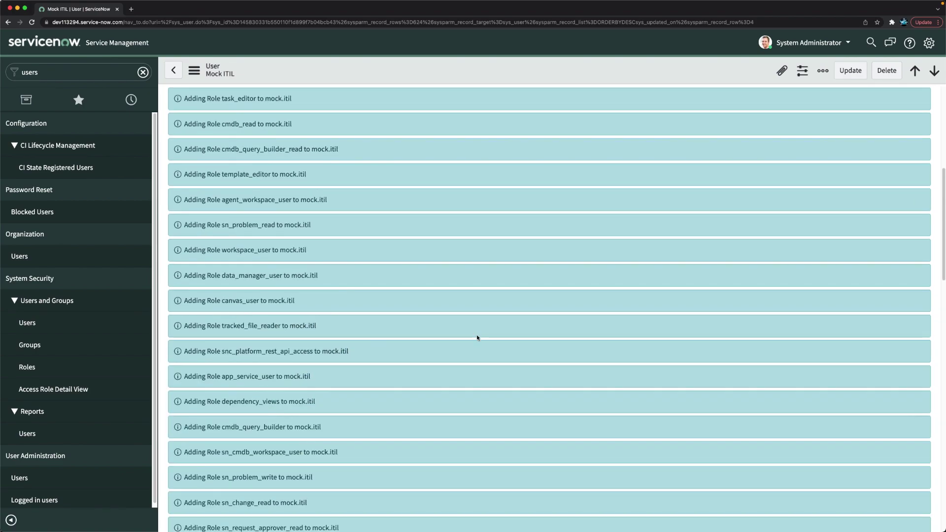
scroll(454, 340, "down", 10)
scroll(347, 213, "up", 2)
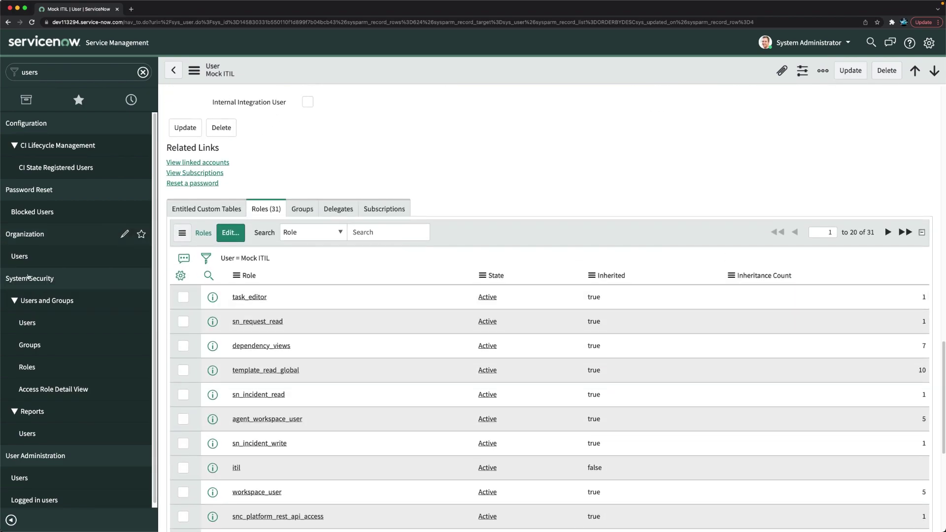
left_click(29, 327)
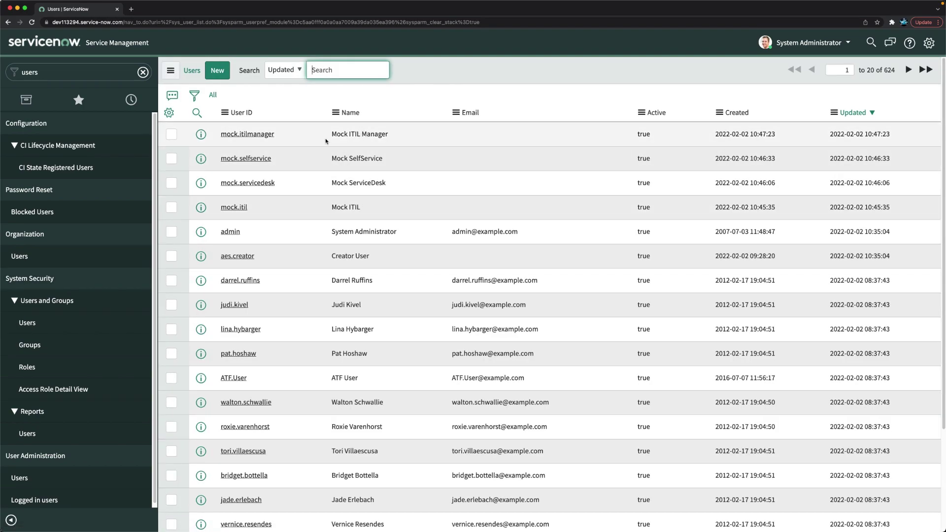
Open mock.itilmanager, add the itil role via the Roles edit list, and save.
left_click(248, 135)
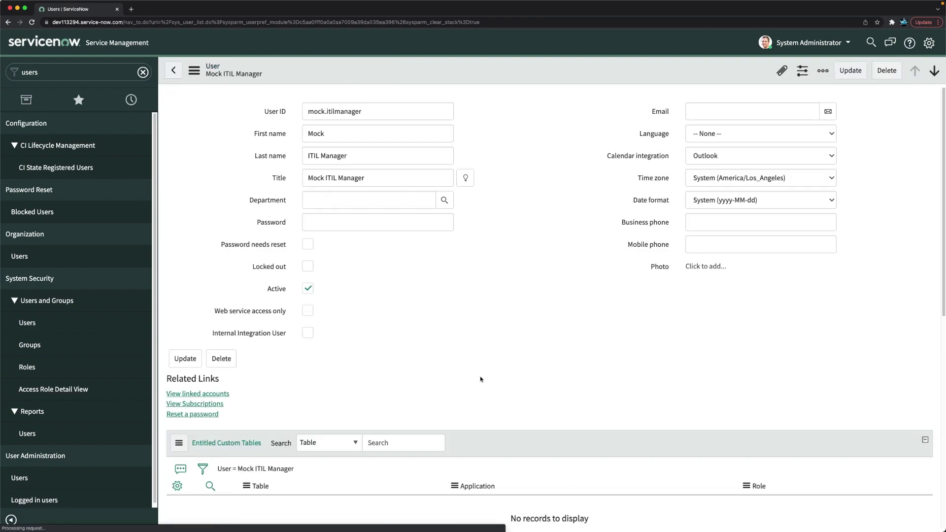
scroll(315, 345, "down", 2)
left_click(229, 395)
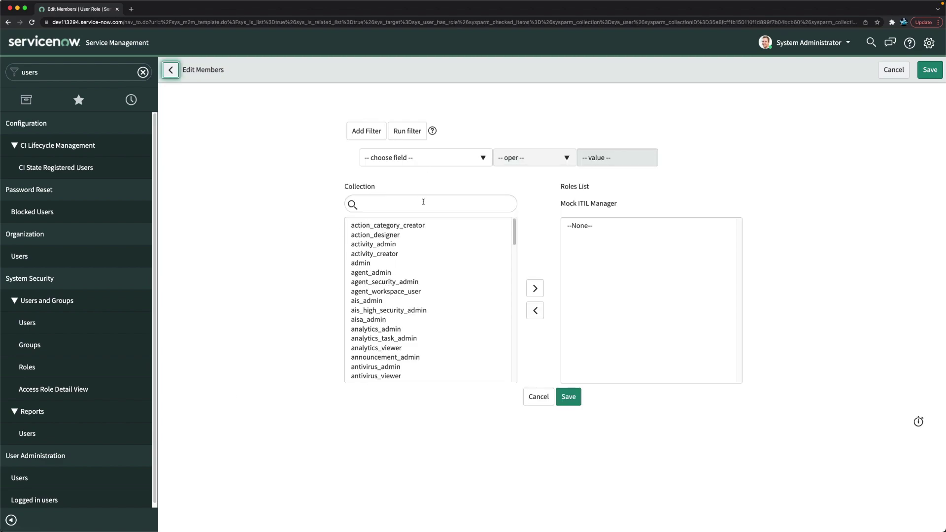
left_click(424, 202)
type("itil")
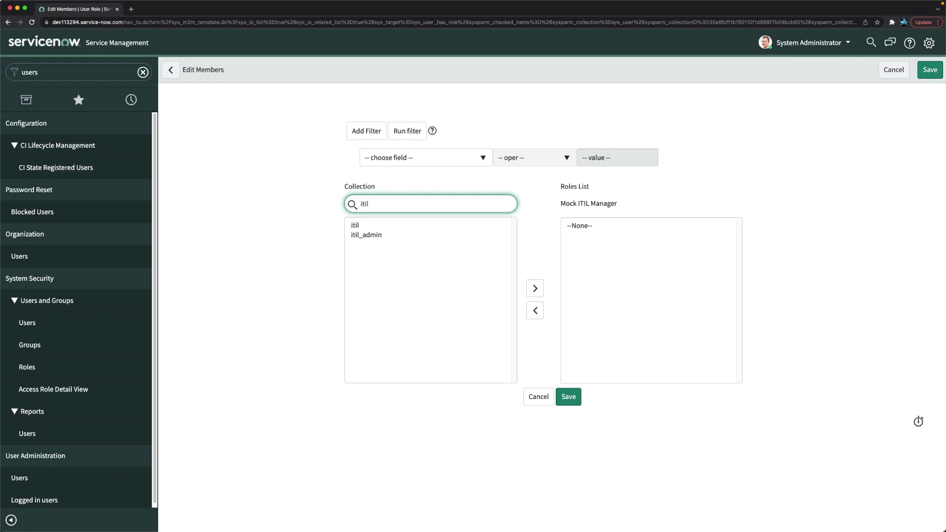
double_click(362, 226)
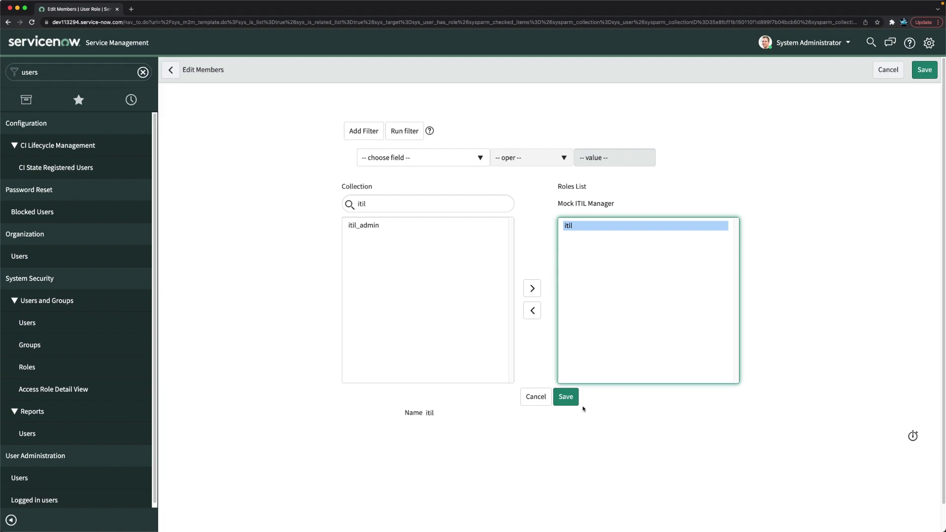
left_click(570, 397)
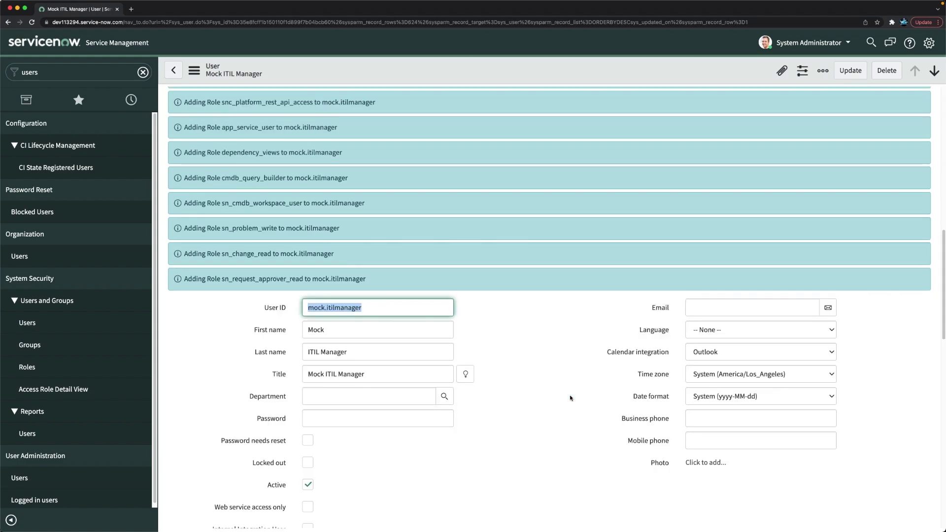
scroll(434, 332, "down", 8)
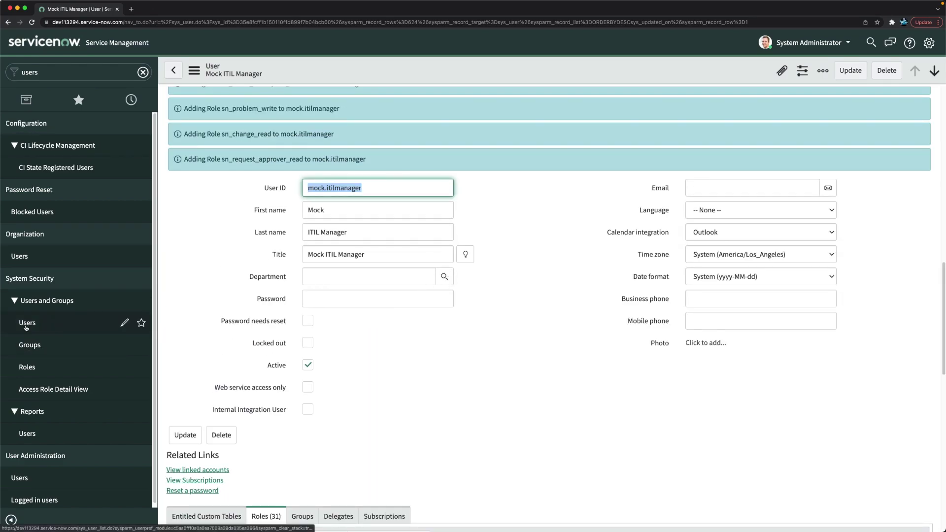
Back in the Users list, point out Mock SelfService and Mock ServiceDesk, then open the mock.servicedesk record.
left_click(26, 324)
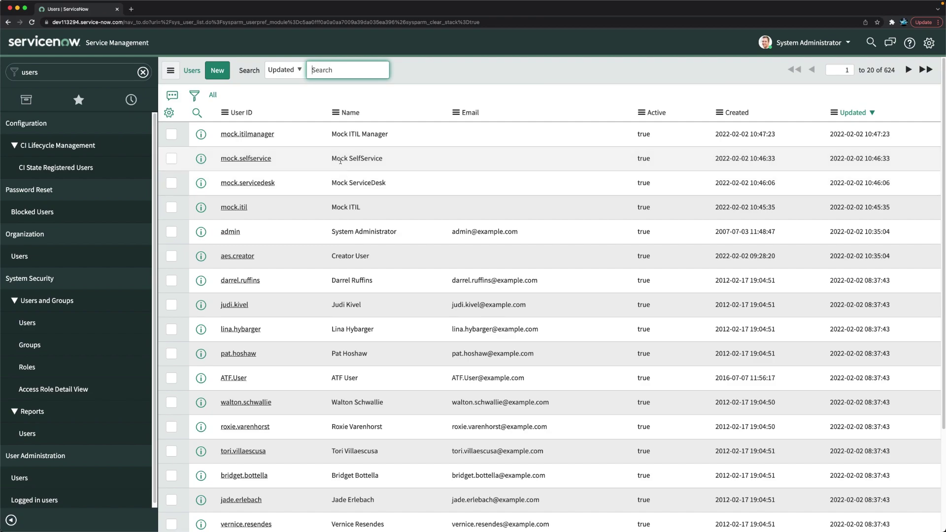
left_click_drag(333, 156, 385, 159)
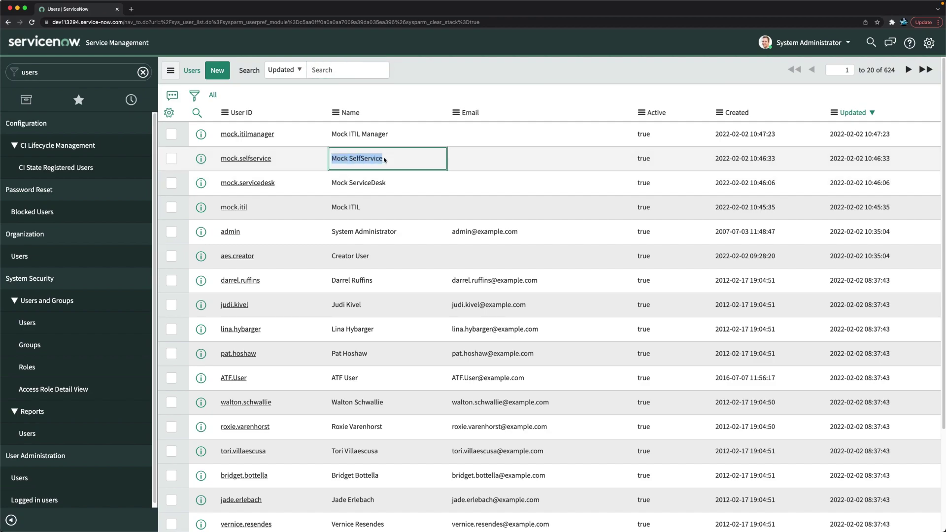
left_click(446, 73)
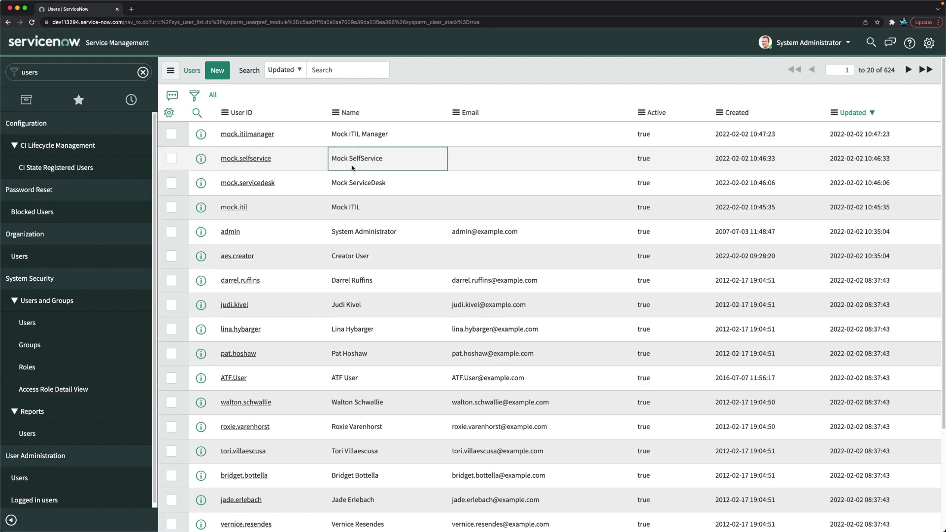
left_click_drag(331, 182, 392, 183)
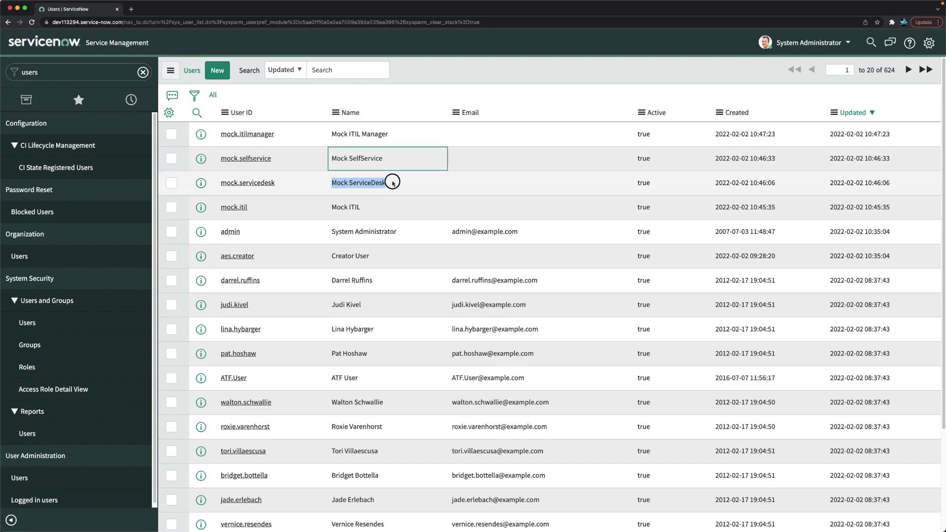
left_click(504, 68)
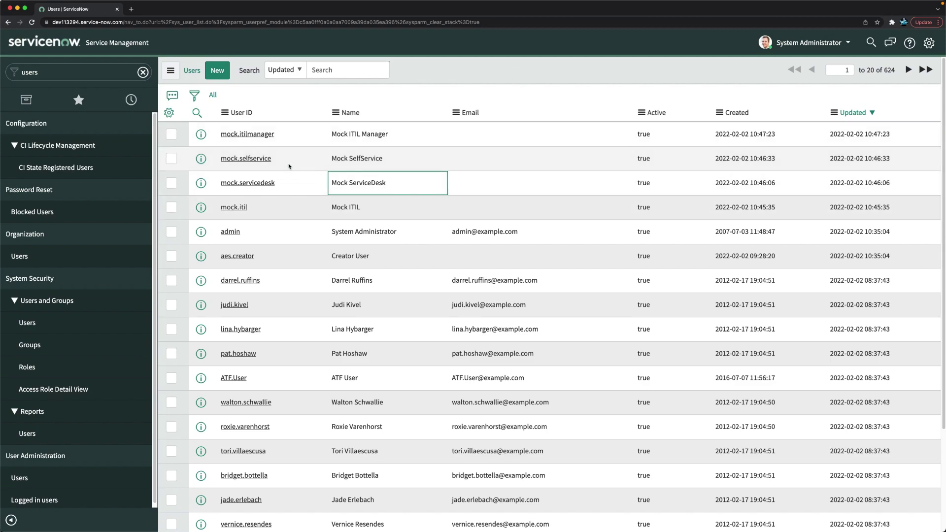
left_click(262, 184)
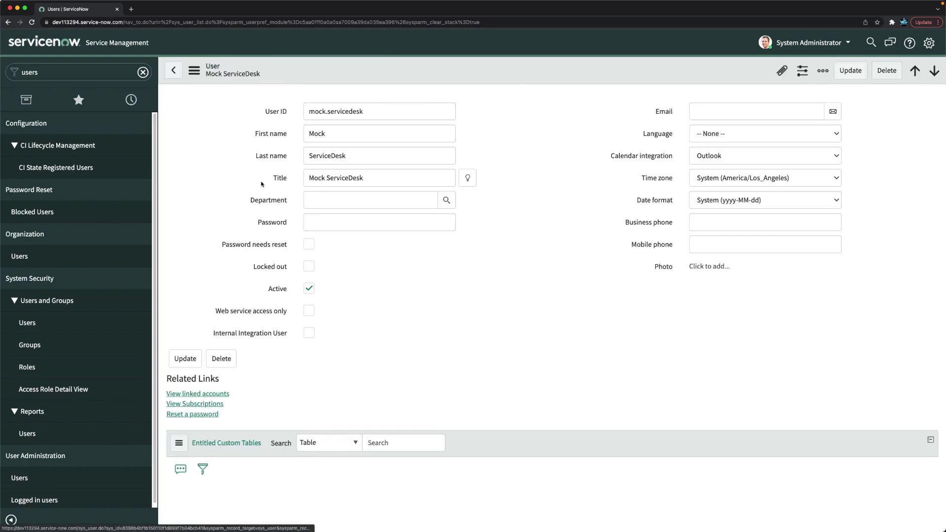
Add the itil role to Mock ServiceDesk's Roles List, save, and return to the Users list.
scroll(335, 382, "down", 2)
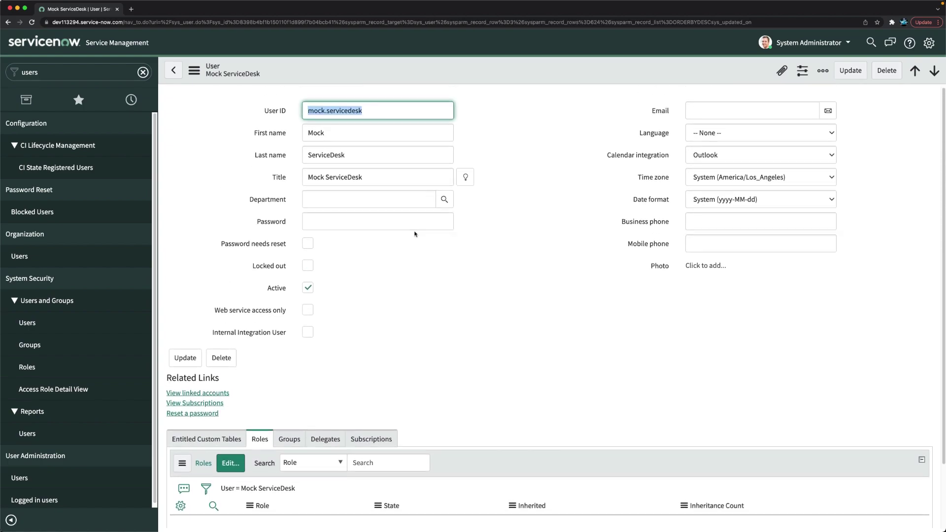
scroll(257, 392, "down", 4)
left_click(230, 396)
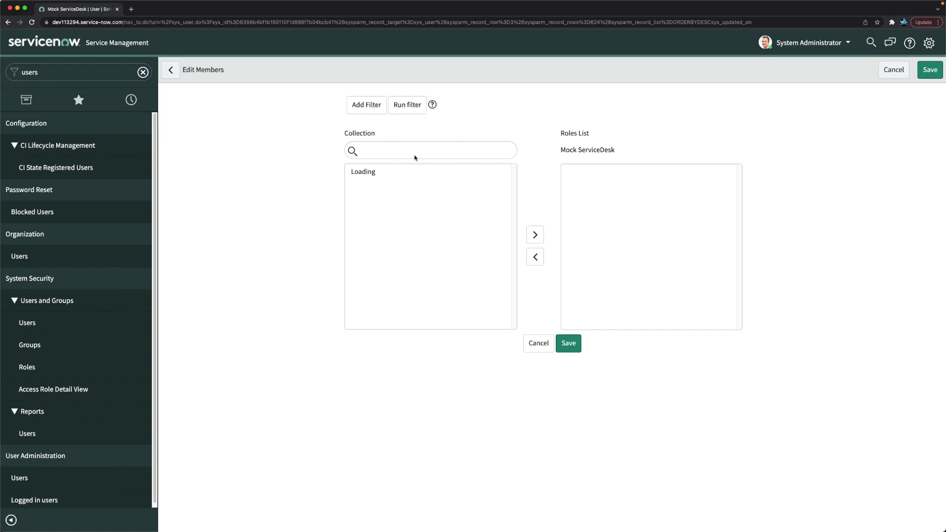
left_click(430, 205)
type("itil")
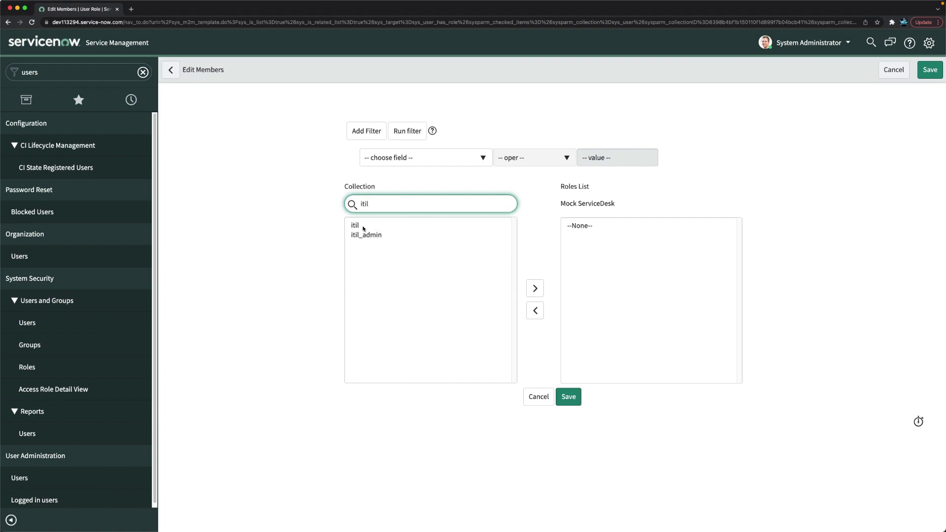
double_click(365, 227)
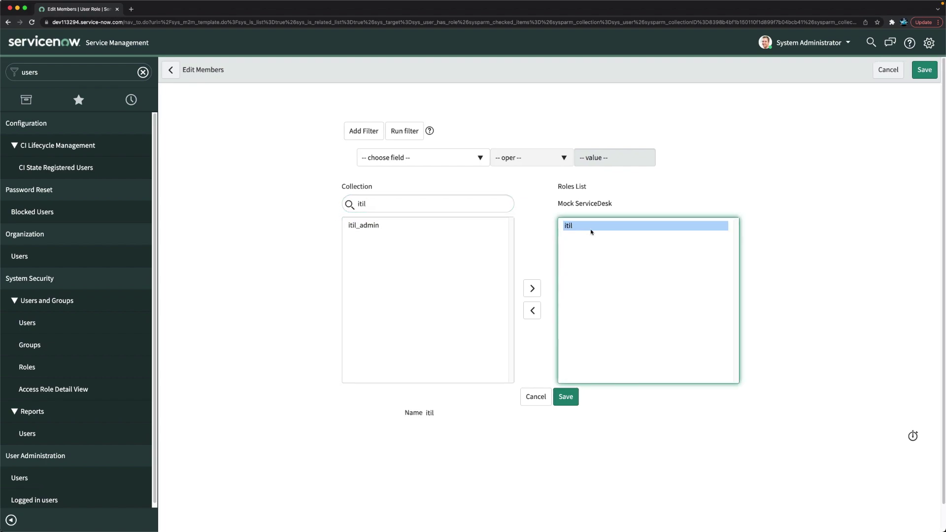
left_click(566, 397)
left_click(566, 397)
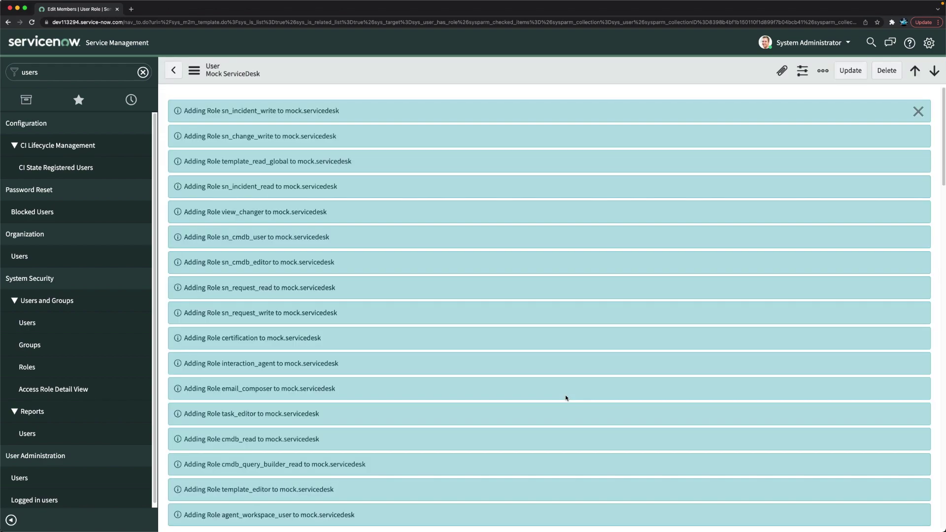
scroll(429, 355, "down", 10)
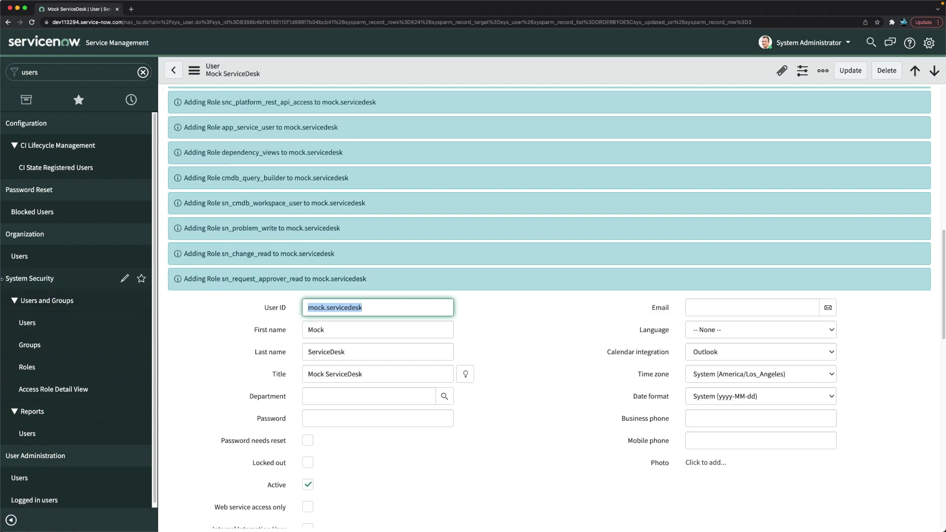
left_click(28, 323)
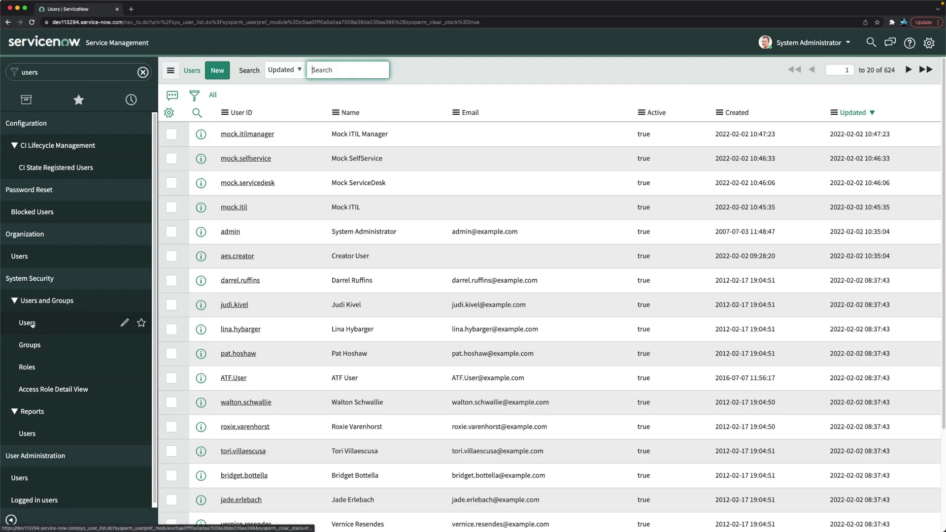